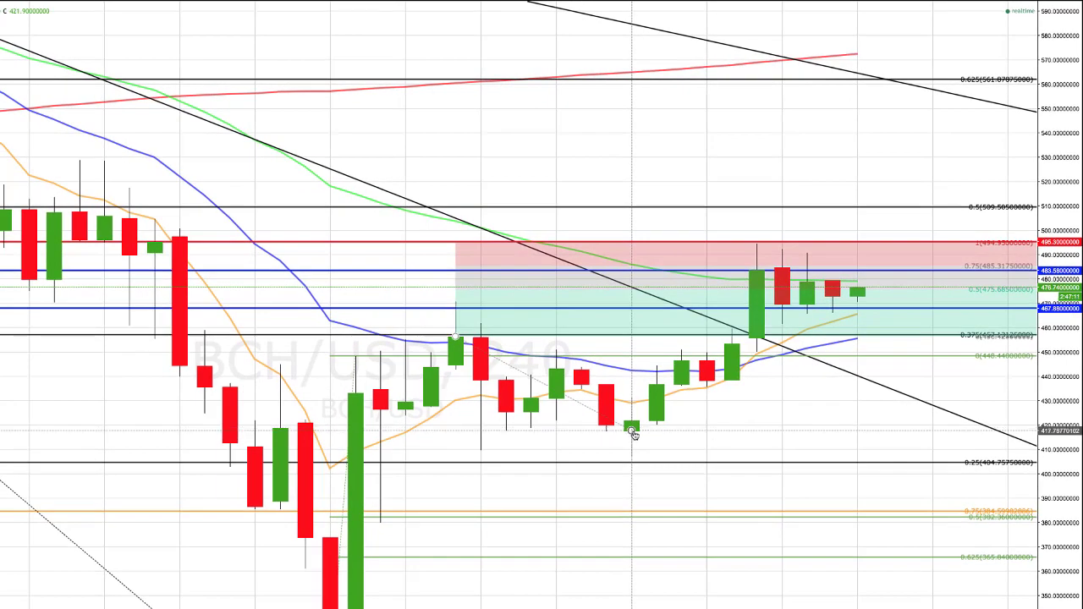
Step: Delete the long-position box and move the red resistance line to 495.3
right_click(614, 446)
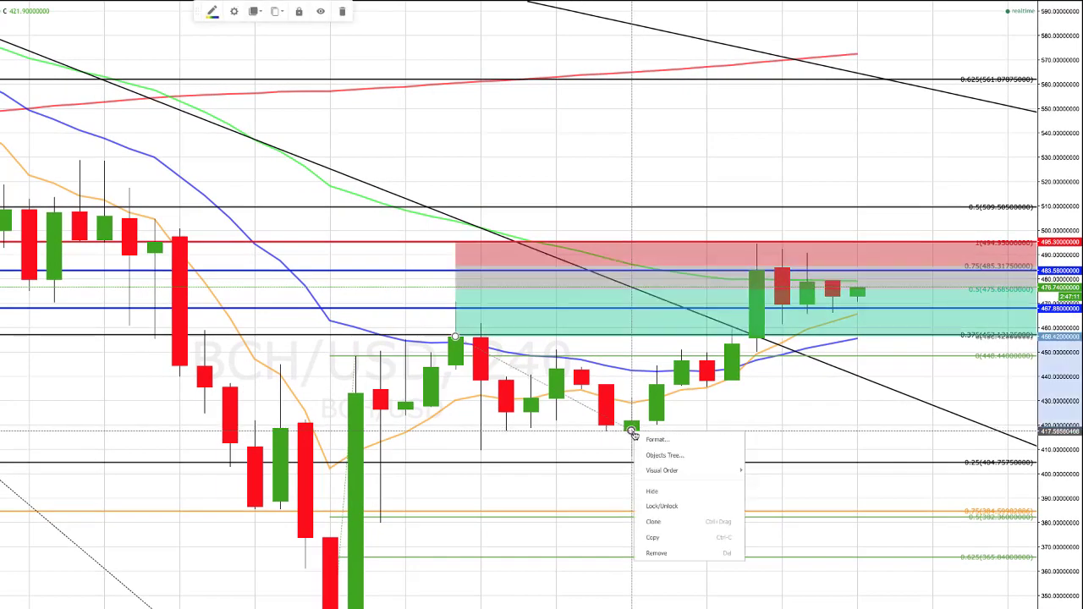
click(669, 554)
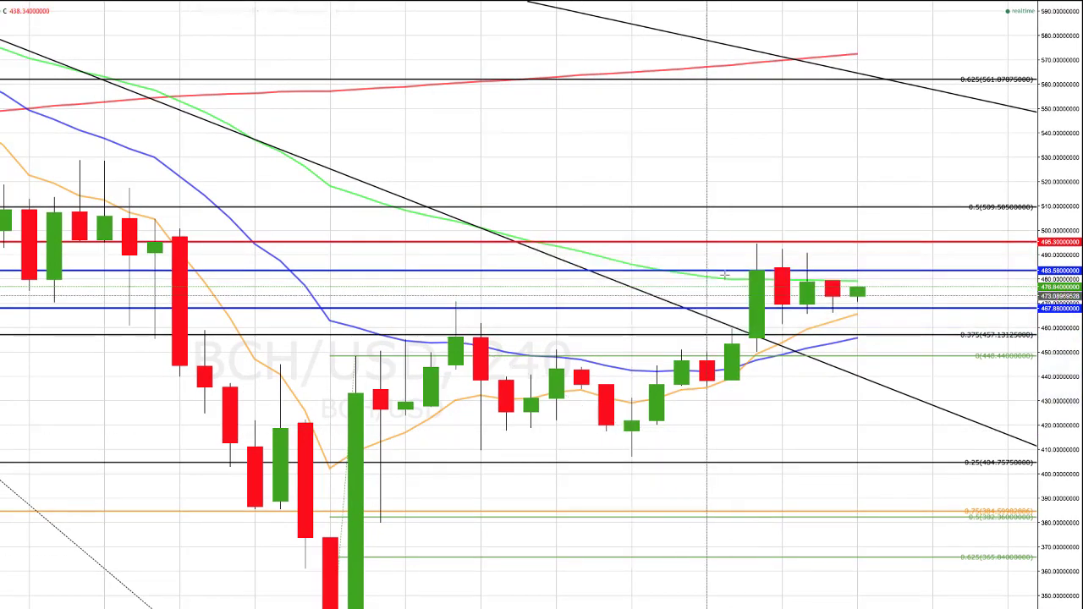
drag(800, 240, 801, 243)
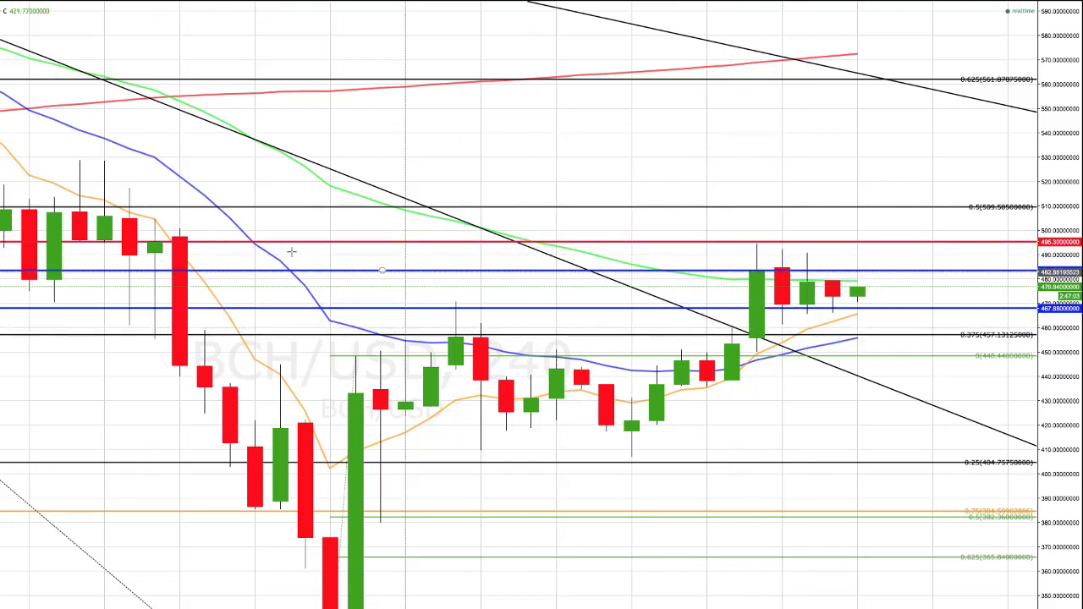
click(156, 244)
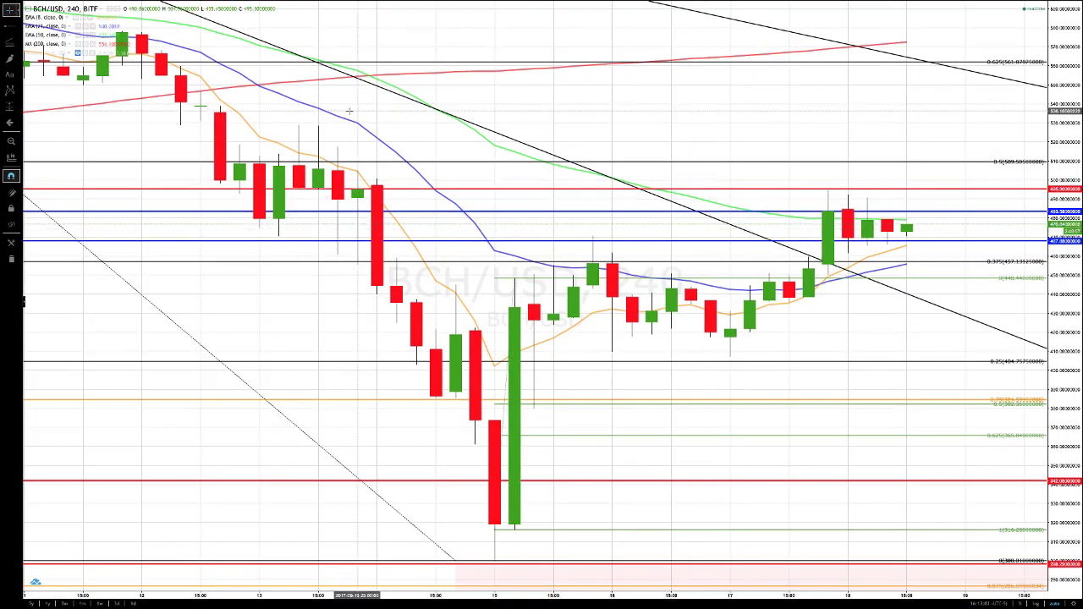
Step: Zoom out the BCH/USD 4h chart and re-angle the descending trendline through the recent highs
scroll(349, 112, down, 2)
scroll(348, 110, down, 3)
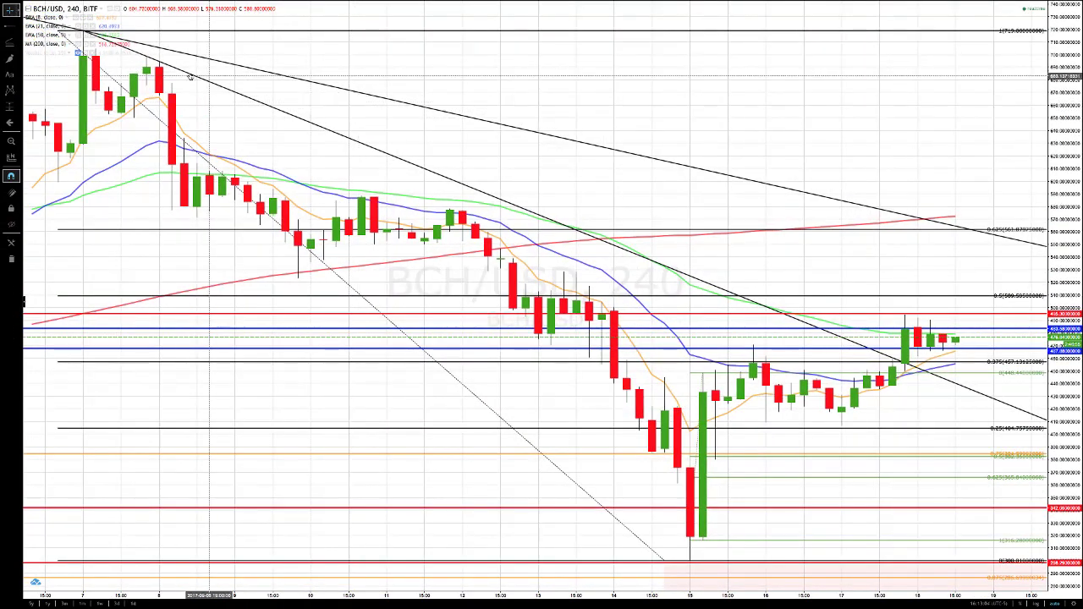
drag(158, 62, 929, 322)
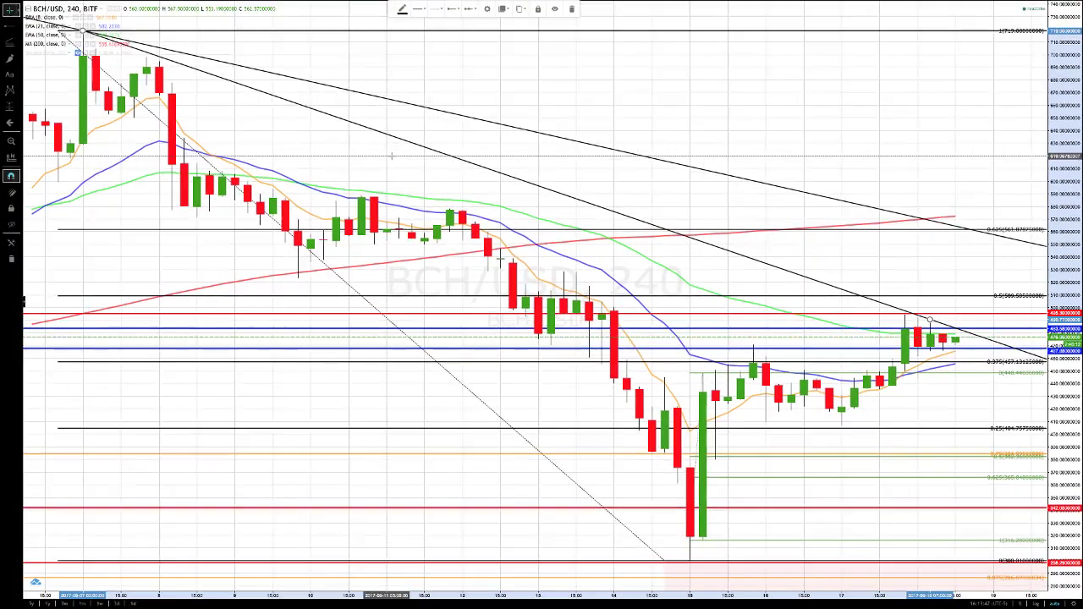
Step: Switch BCH/USD to the daily interval and move the red level up to 495.30
text(1D)
key(Return)
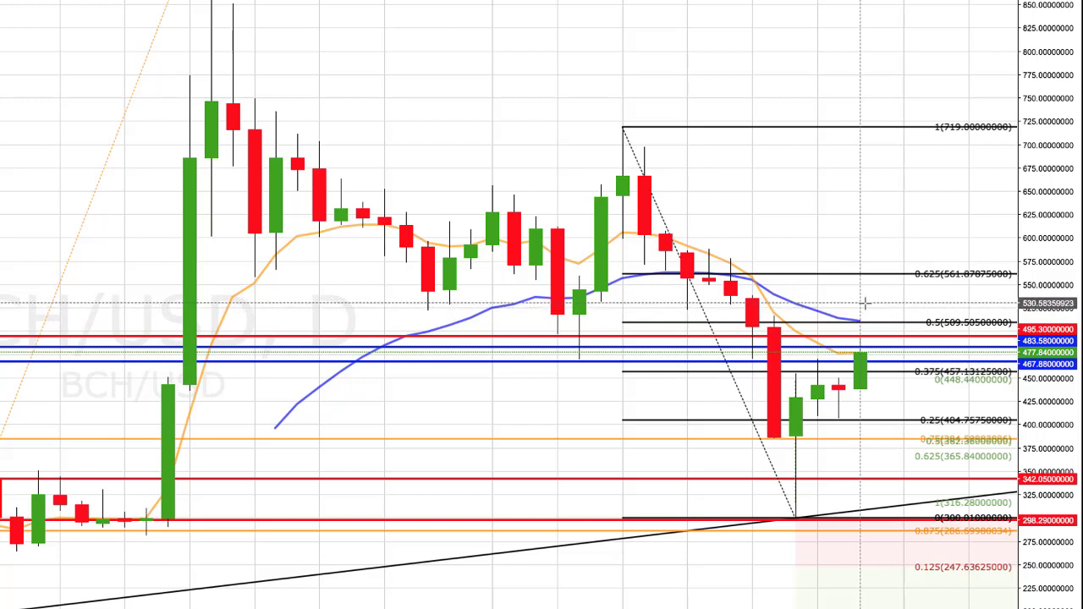
click(637, 330)
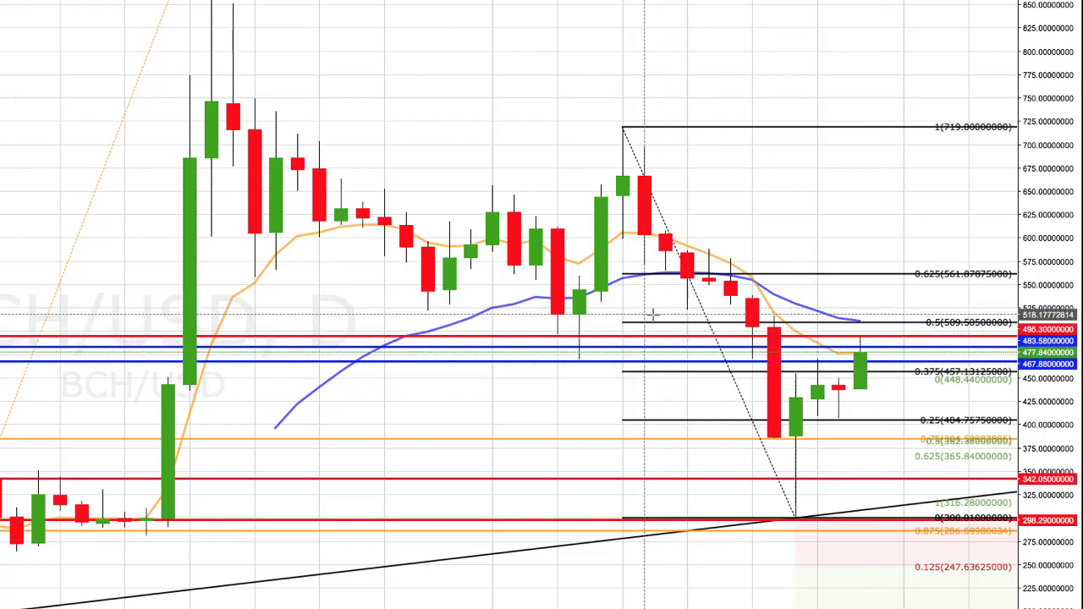
drag(876, 342, 872, 342)
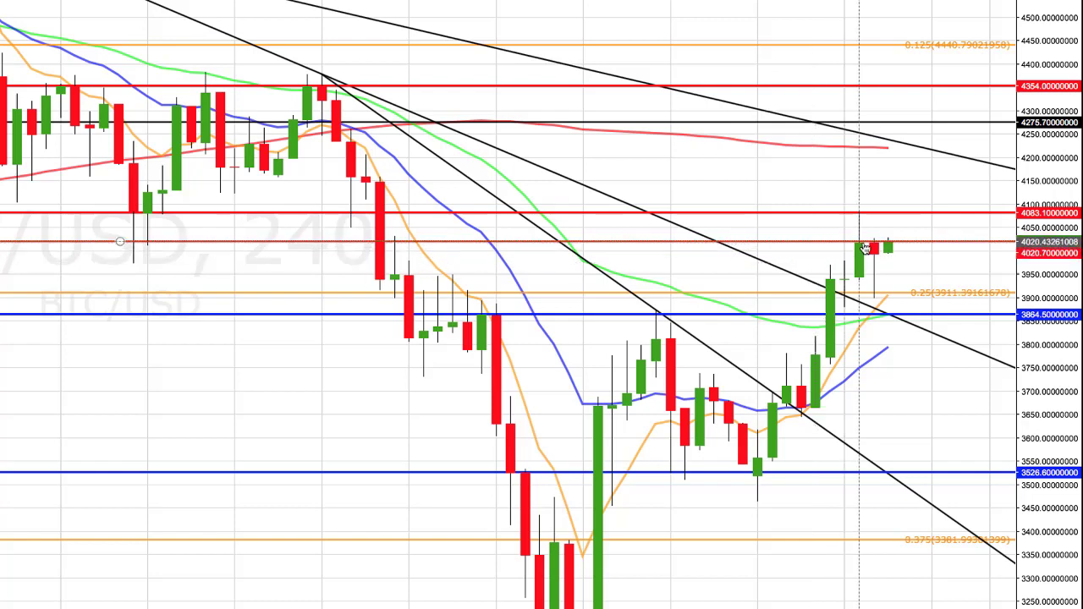
click(772, 247)
drag(776, 250, 1039, 250)
drag(1007, 214, 861, 245)
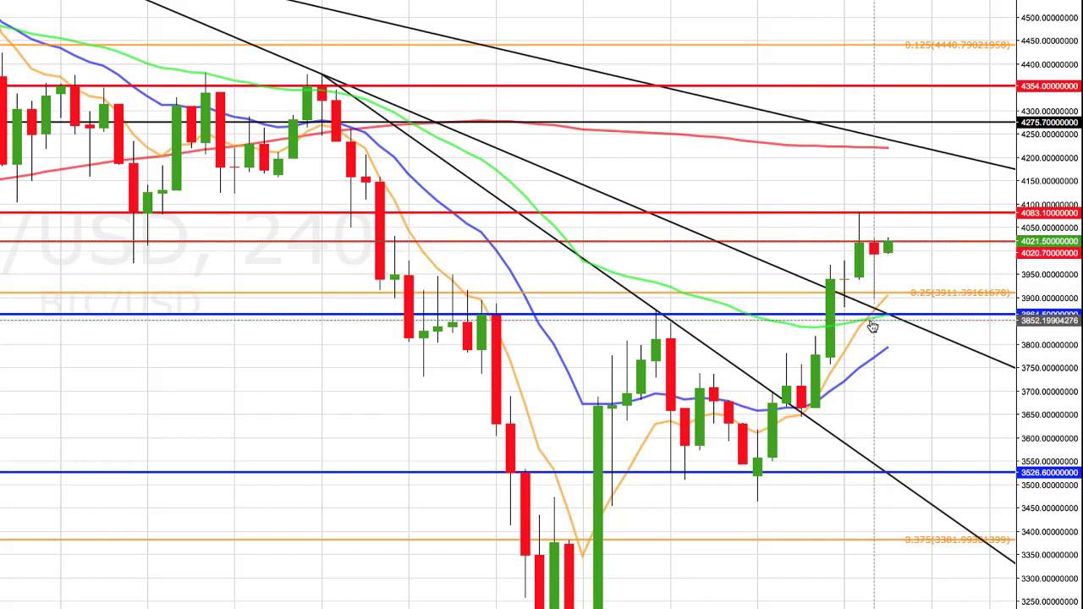
drag(873, 320, 490, 318)
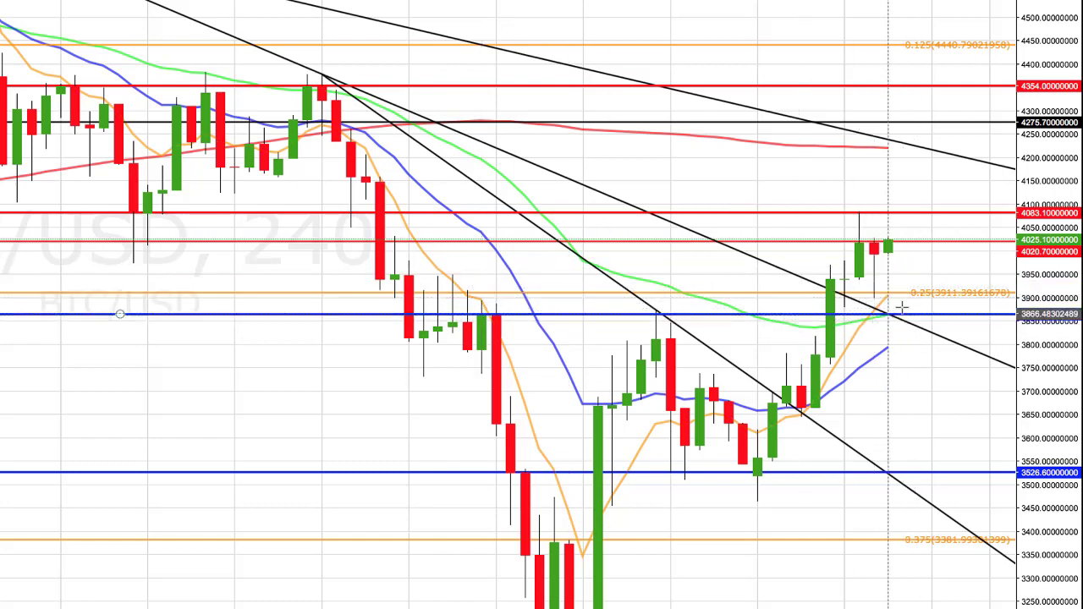
click(893, 245)
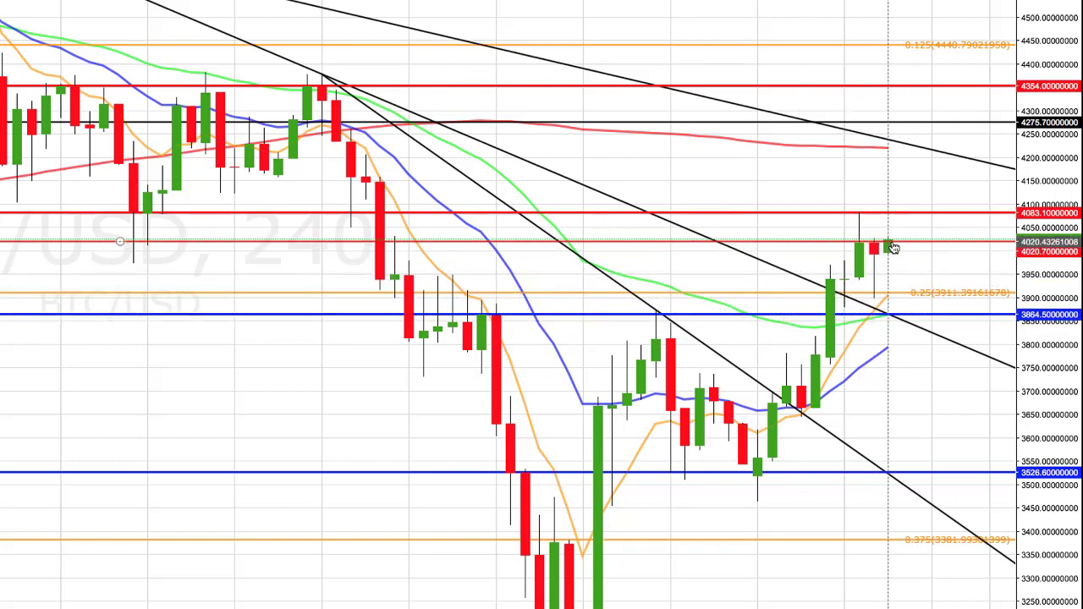
click(620, 290)
Step: Remove the selected descending trendline and flatten the upper trendline's slope on BTC/USD 4h
right_click(619, 291)
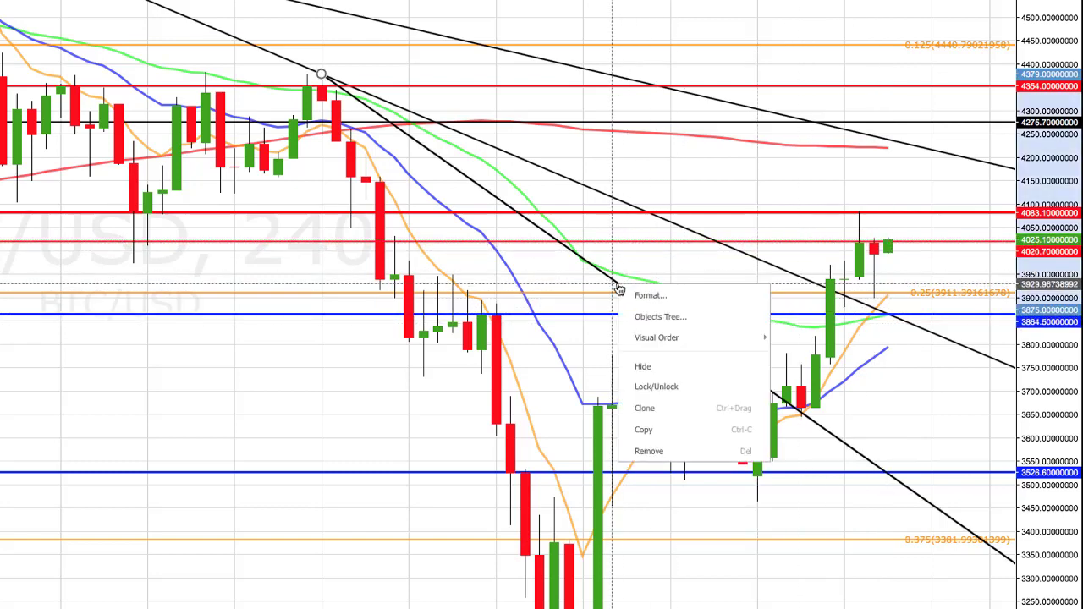
click(650, 450)
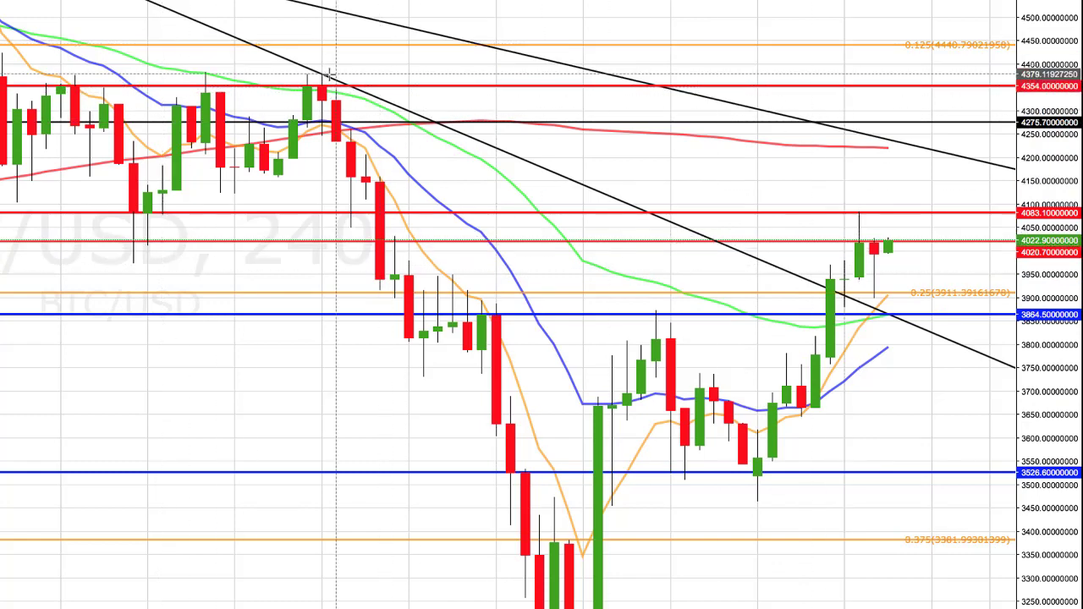
drag(323, 76, 859, 212)
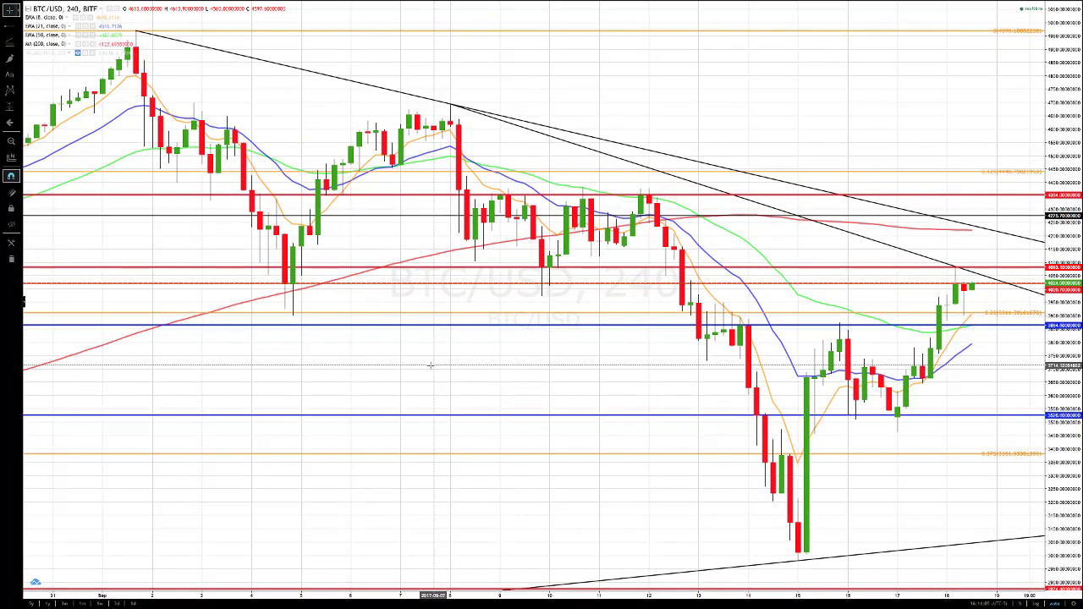
Step: Switch BTC/USD to daily, placing the red level at 4083.10 and black at 4275.70
text(1D)
key(Return)
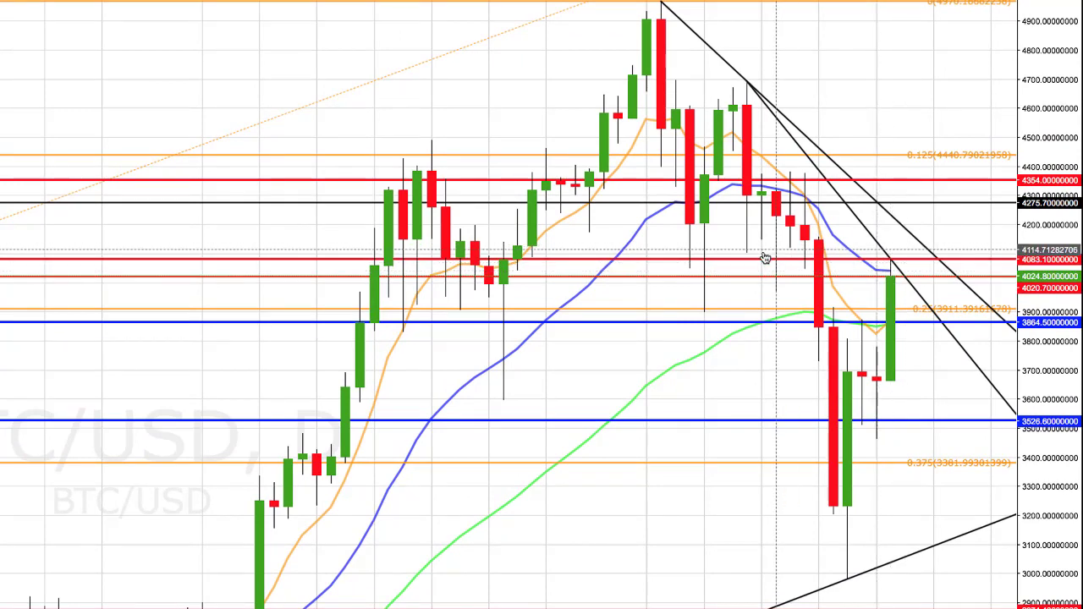
click(903, 259)
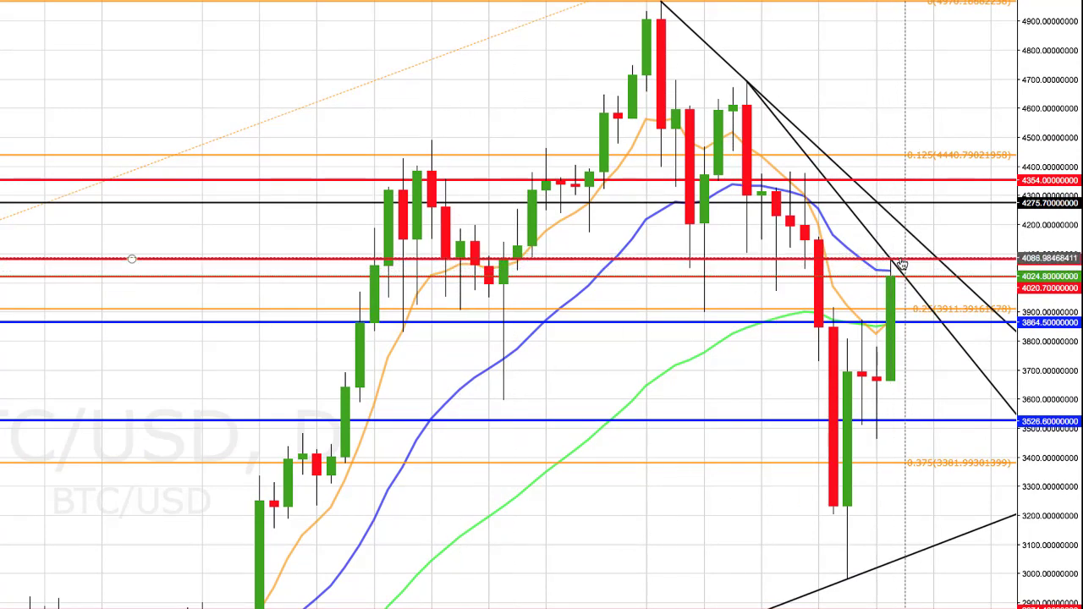
drag(902, 263, 894, 263)
click(780, 204)
drag(783, 207, 779, 199)
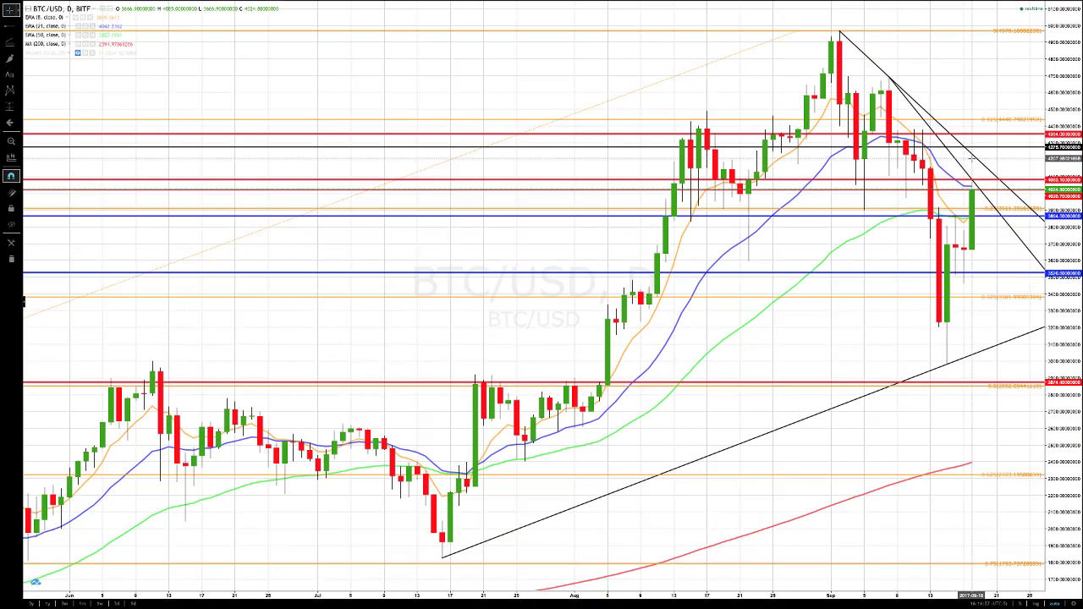
Step: Return BTC/USD to 4h, set red resistance at 4083.10, and keep blue support at 3864.50
text(4h)
key(Return)
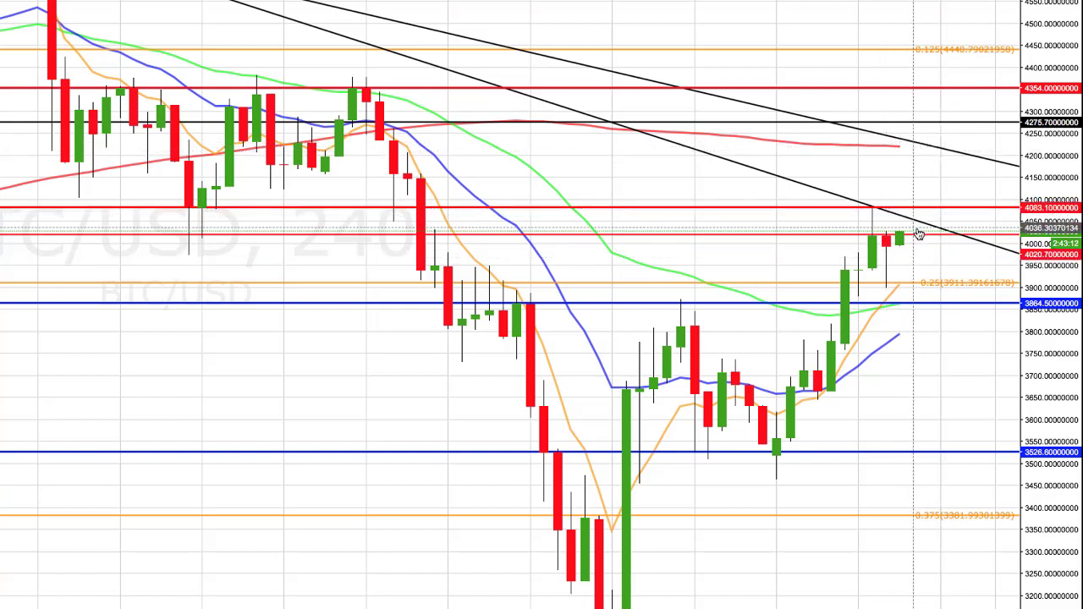
drag(927, 206, 927, 208)
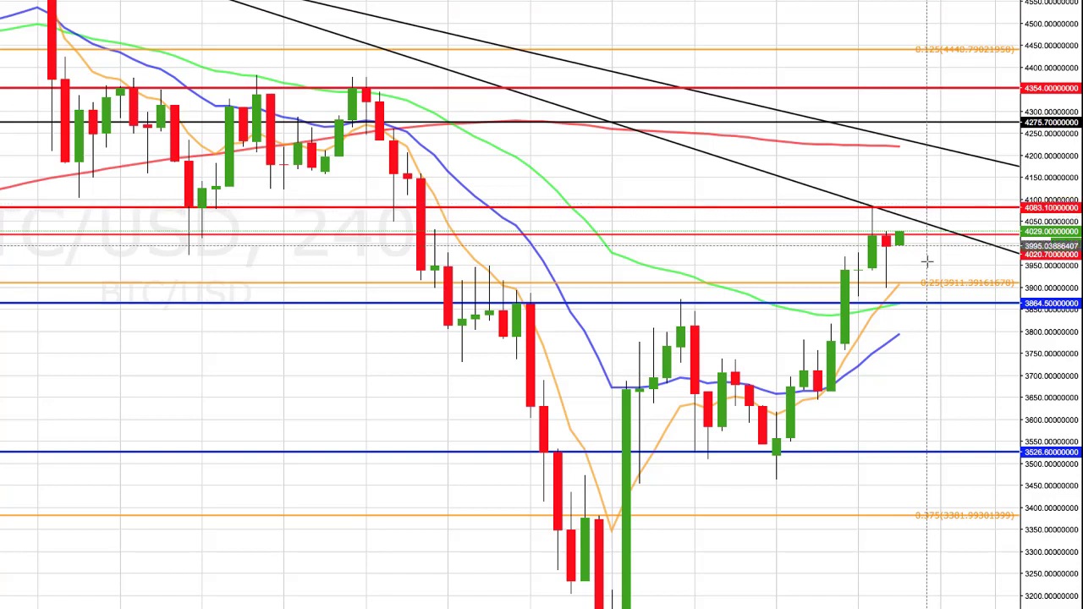
drag(922, 303, 899, 306)
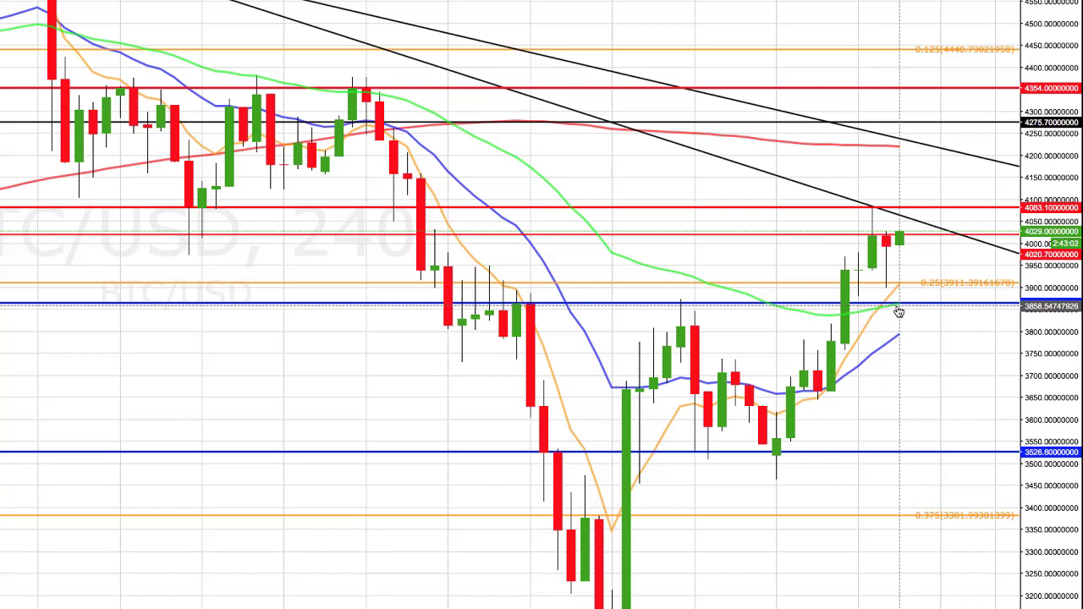
key(ctrl+z)
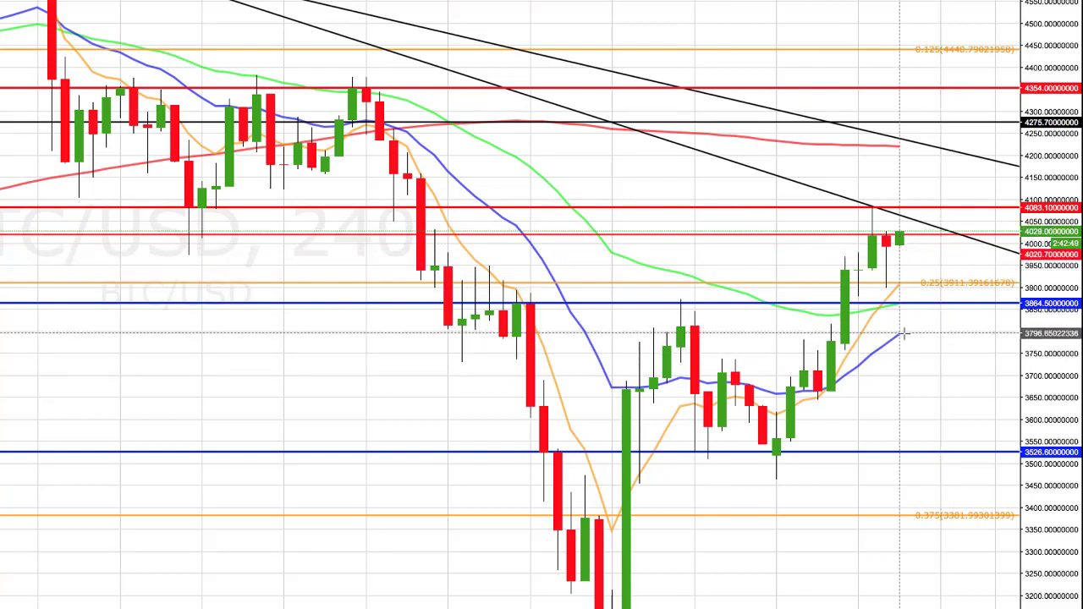
drag(911, 303, 913, 308)
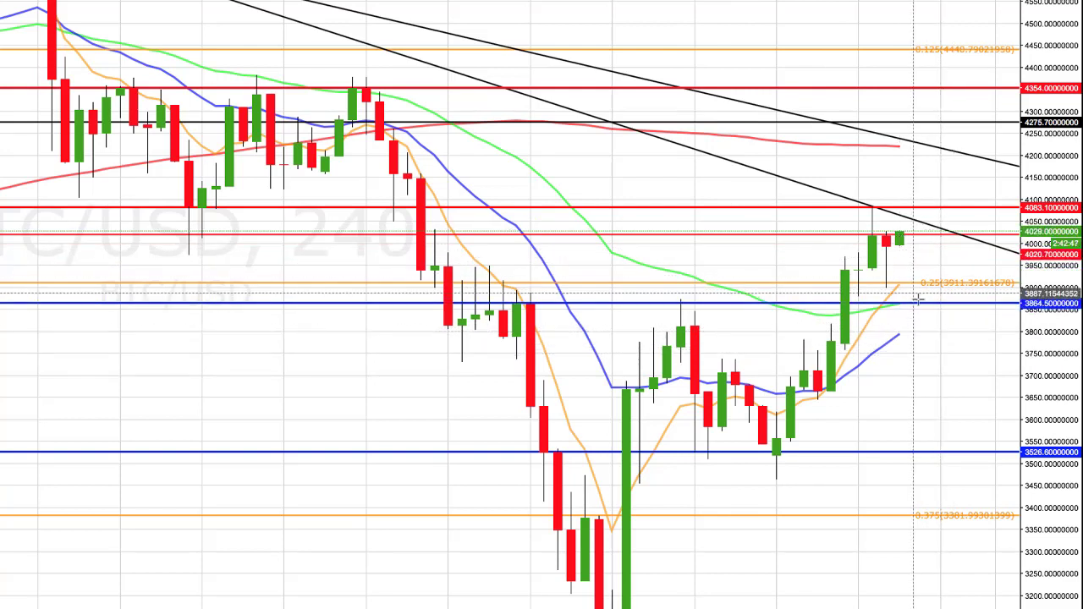